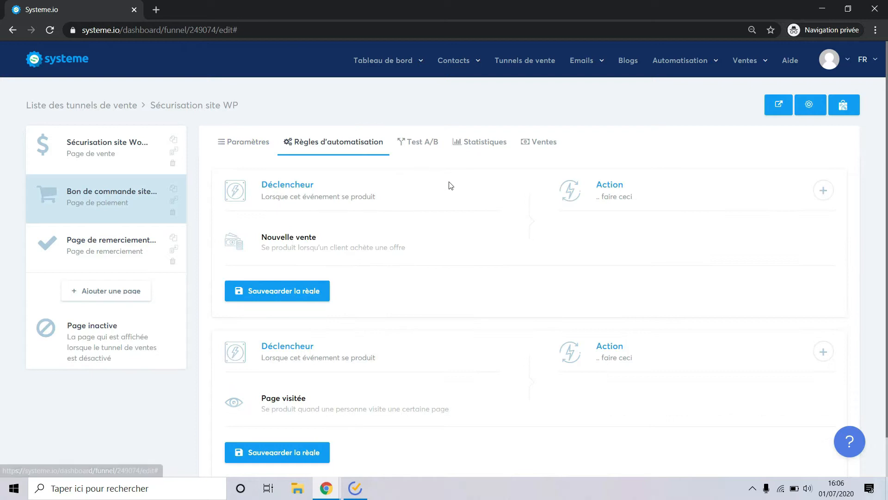
# Add an "Envoyer un email" action to the order page's Nouvelle vente rule and check which emails can be chosen.
pyautogui.scroll(-1, 540, 192)
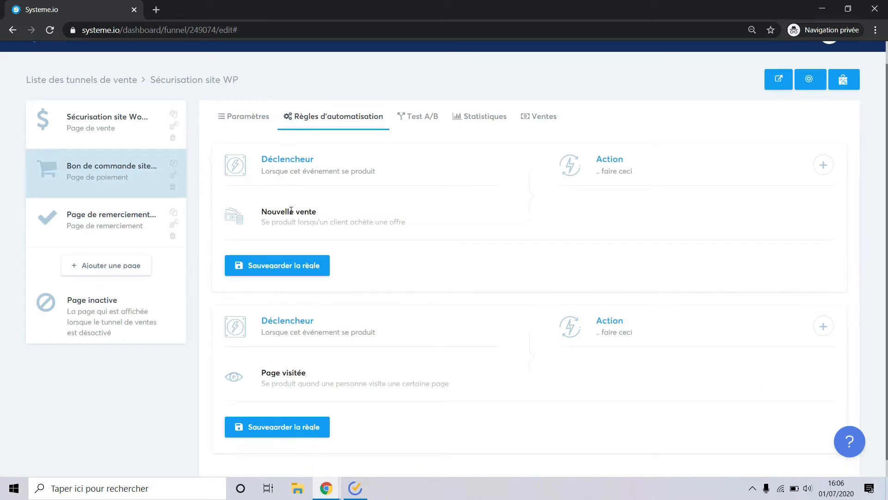
pyautogui.click(824, 164)
pyautogui.scroll(-1, 446, 188)
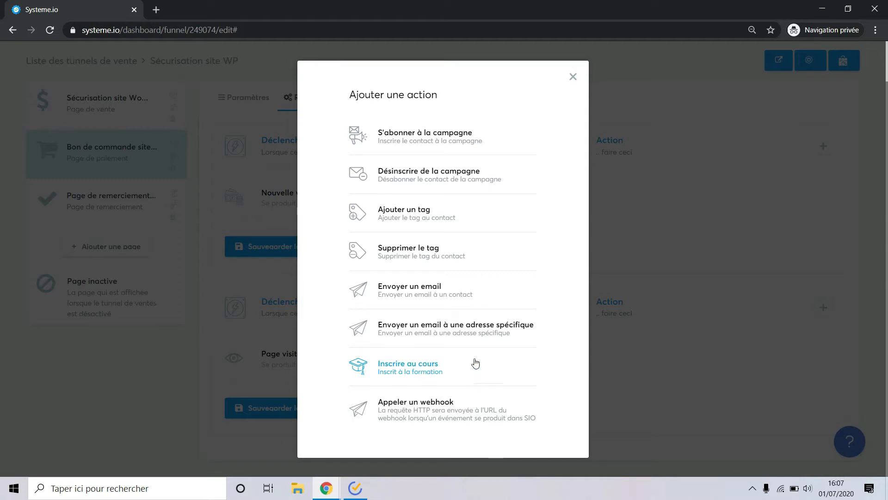
pyautogui.click(432, 290)
pyautogui.click(629, 236)
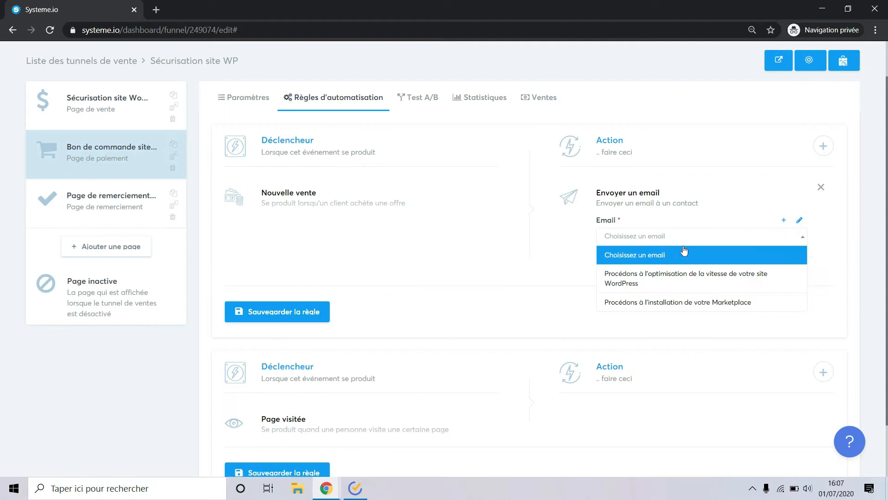
pyautogui.click(556, 257)
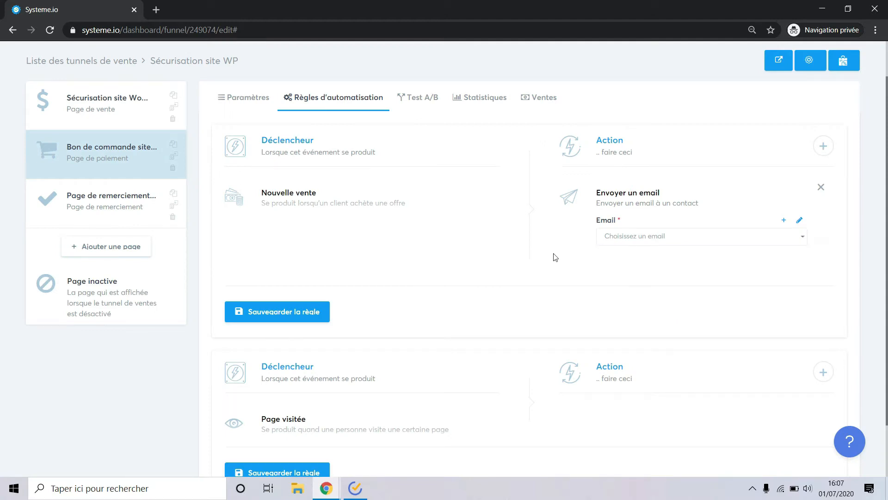
# View the list of newsletters and the list of email campaigns.
pyautogui.scroll(1, 555, 257)
pyautogui.moveTo(603, 63)
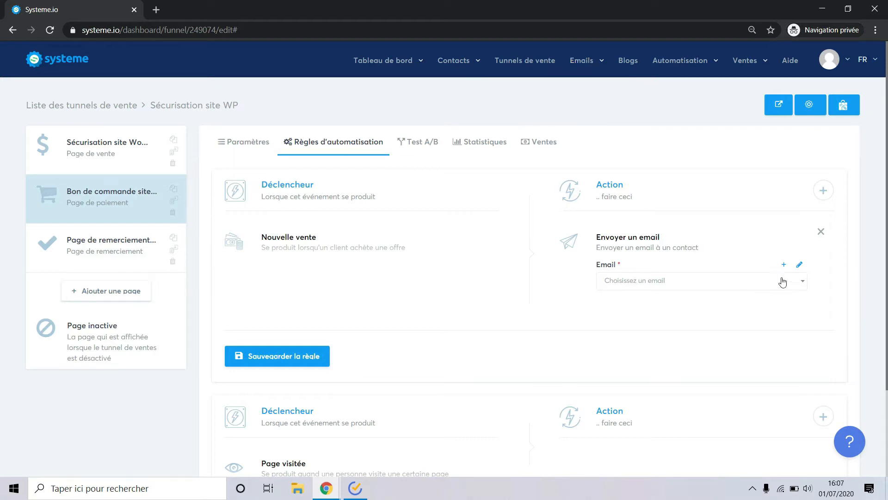
pyautogui.click(569, 84)
pyautogui.moveTo(584, 64)
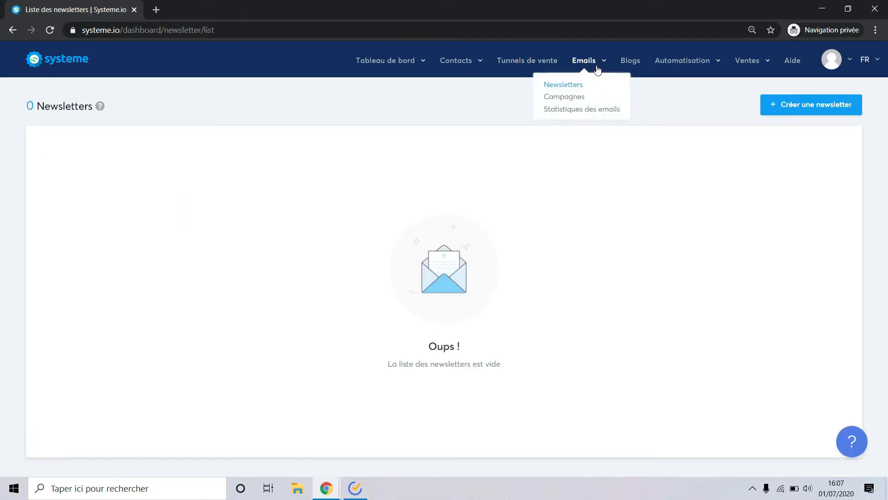
pyautogui.click(571, 96)
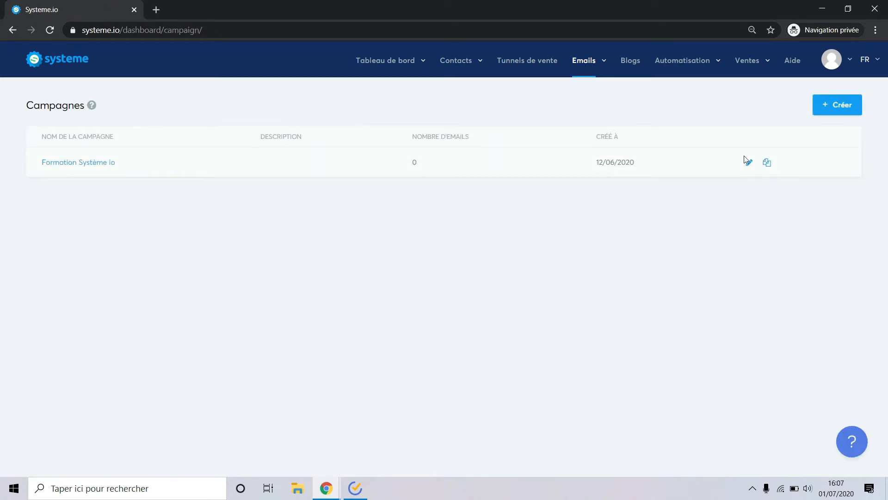
# Reopen the order page's rules in the Sécurisation site WP funnel and create a new email with the copied message as its body.
pyautogui.click(74, 194)
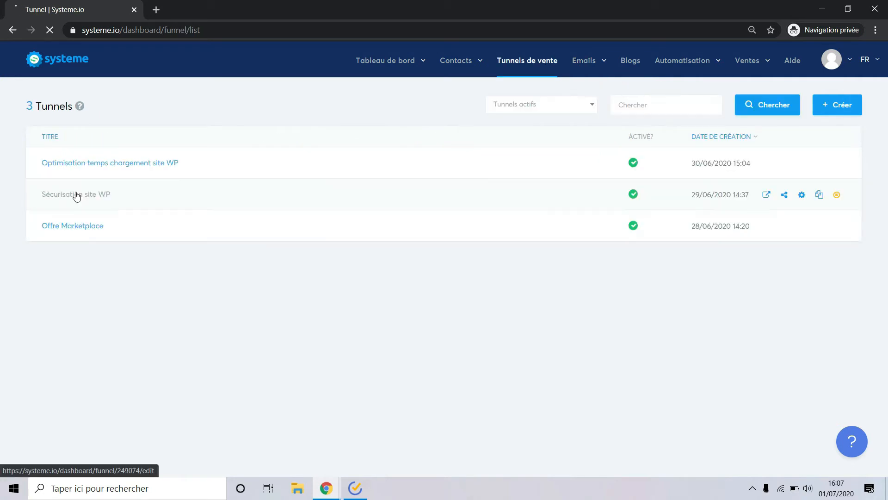
pyautogui.click(168, 190)
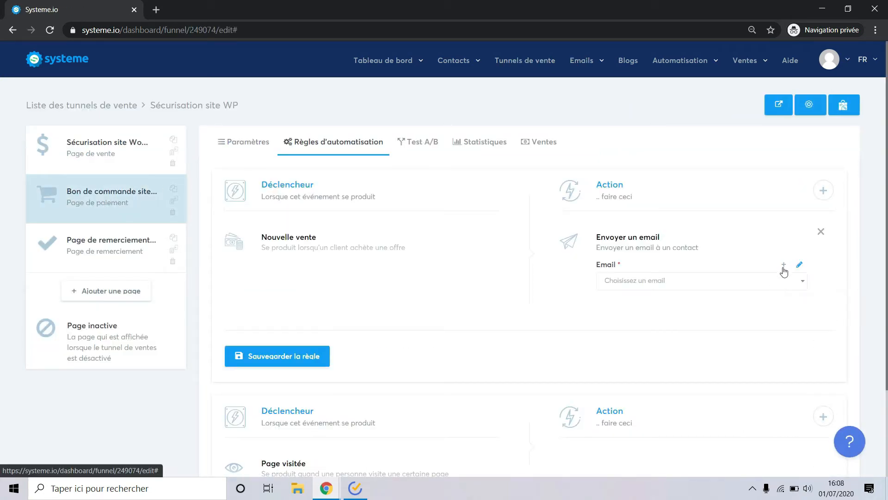
pyautogui.click(784, 268)
pyautogui.click(274, 281)
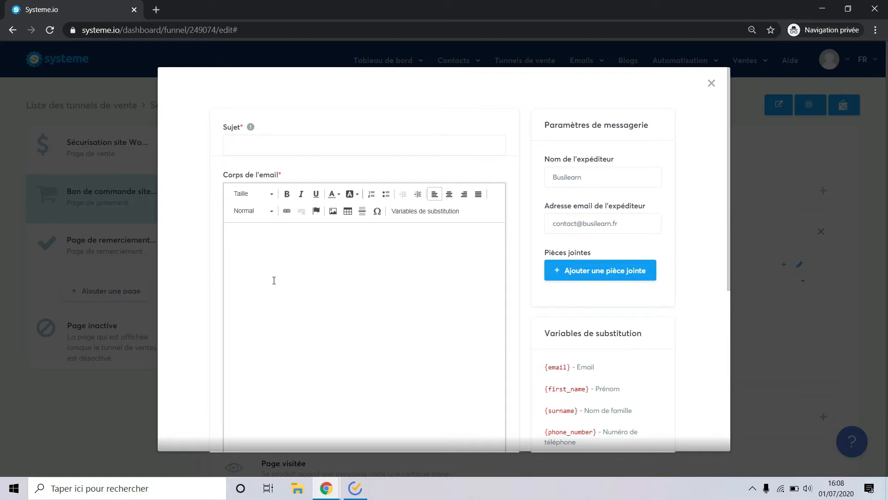
pyautogui.hotkey('ctrl', 'v')
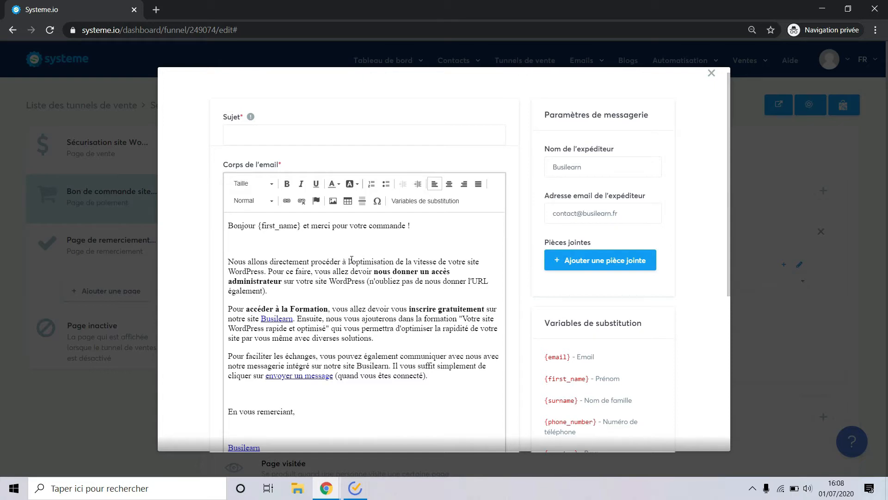
# Replace the speed optimisation wording with "la sécurisation de" and set the subject to "Procédons à la sécurisation de votre site WordPress".
pyautogui.moveTo(350, 262); pyautogui.dragTo(447, 263)
pyautogui.press('BackSpace')
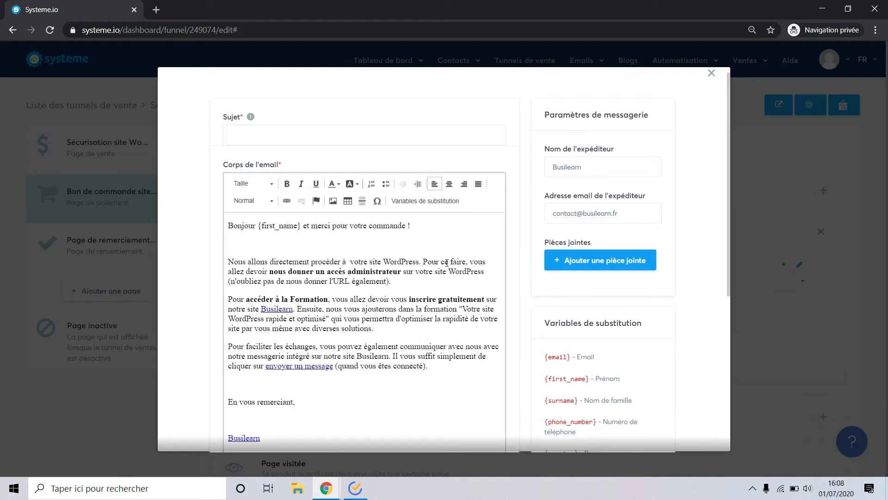
pyautogui.write('la sécurisation de')
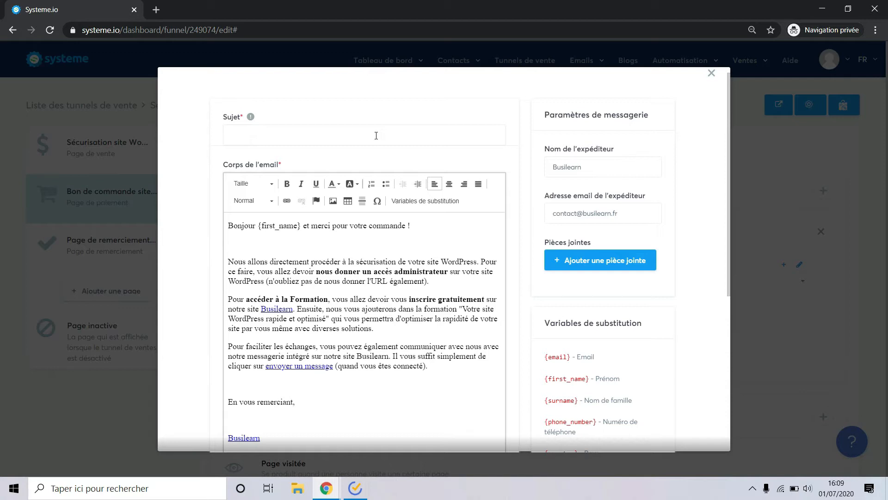
pyautogui.write('Procédons à la sécurisation de votre site WordPress')
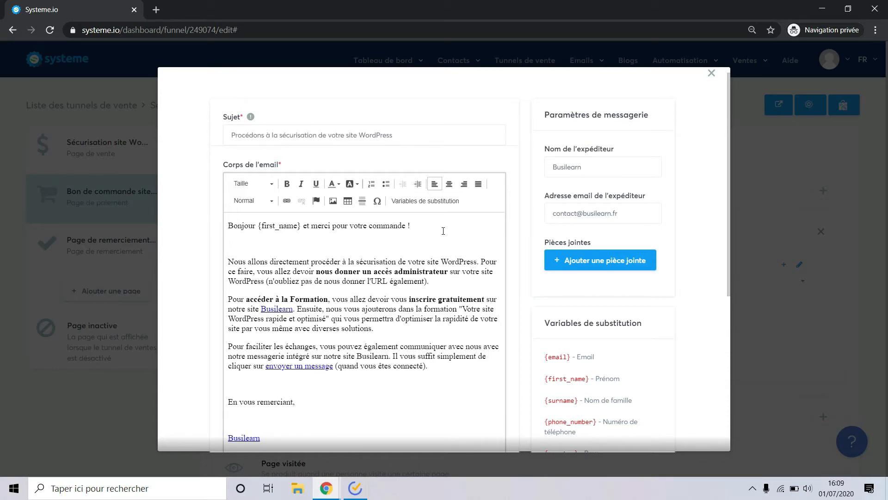
# Examine the email's sender settings, attachment option and available substitution variables such as {first_name} and {city}.
pyautogui.scroll(-1, 378, 238)
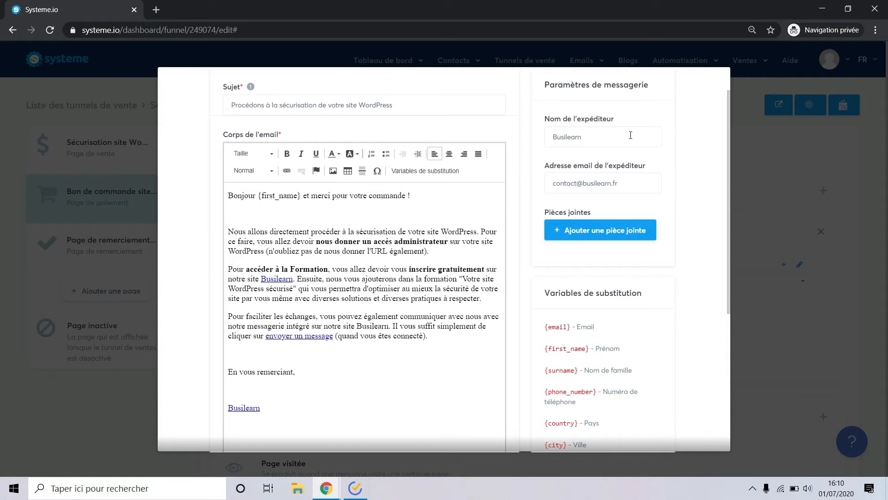
pyautogui.click(643, 184)
pyautogui.click(686, 194)
pyautogui.scroll(-2, 686, 193)
pyautogui.scroll(1, 686, 193)
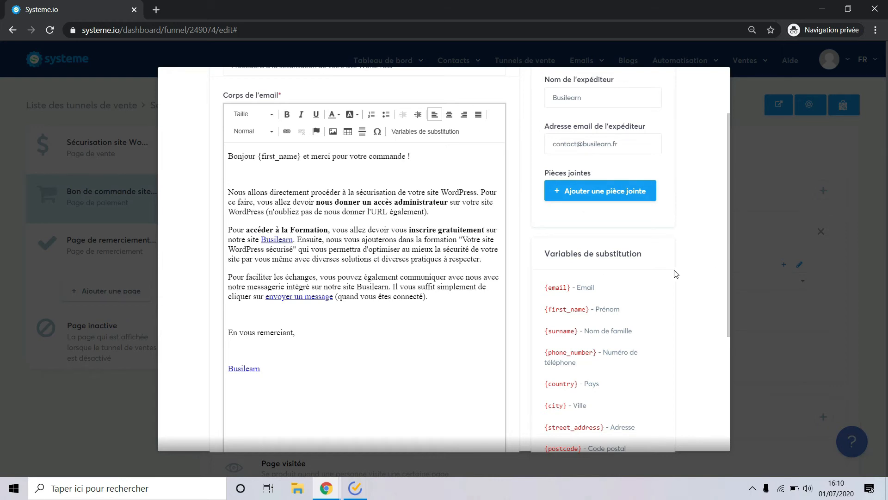
pyautogui.scroll(-4, 674, 274)
pyautogui.scroll(1, 675, 274)
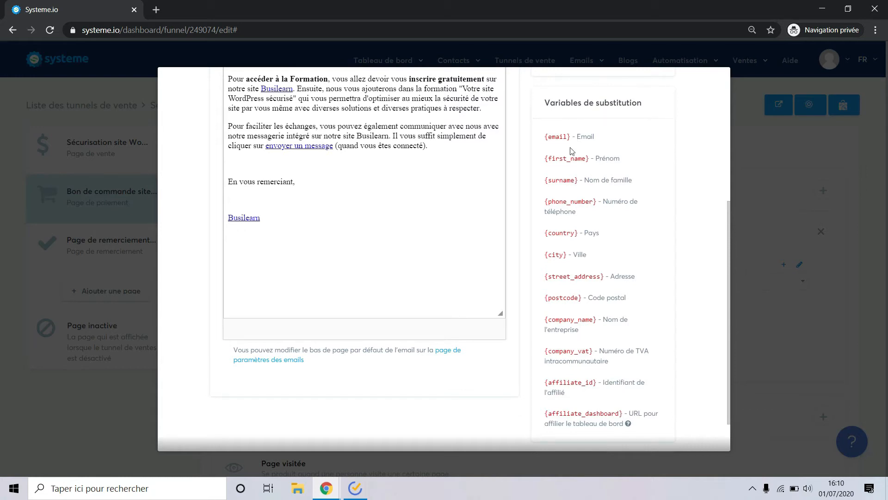
pyautogui.scroll(-1, 662, 204)
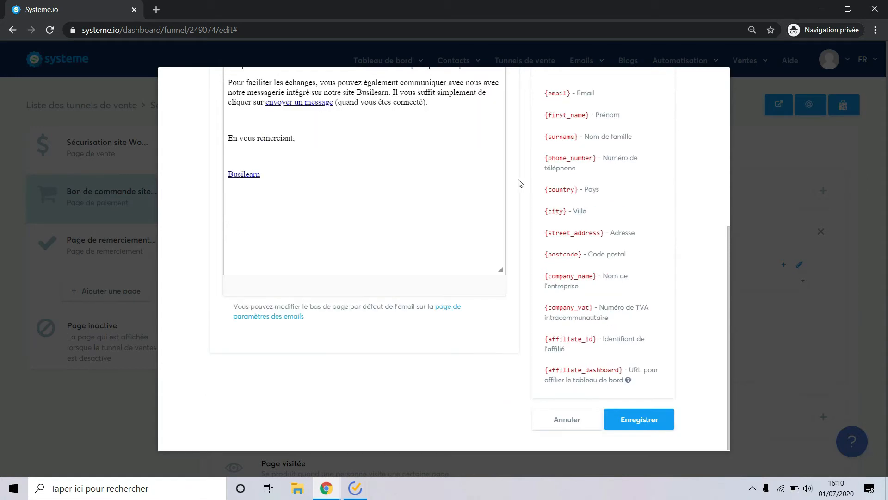
pyautogui.scroll(1, 623, 195)
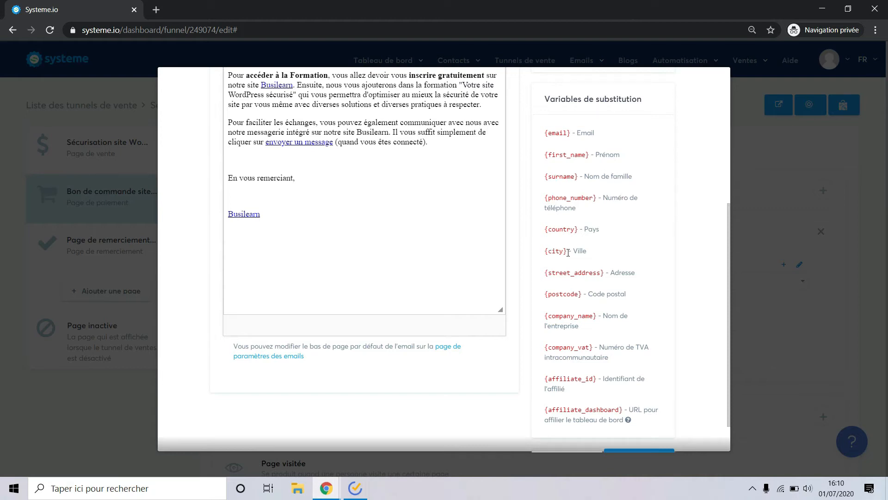
pyautogui.scroll(1, 555, 254)
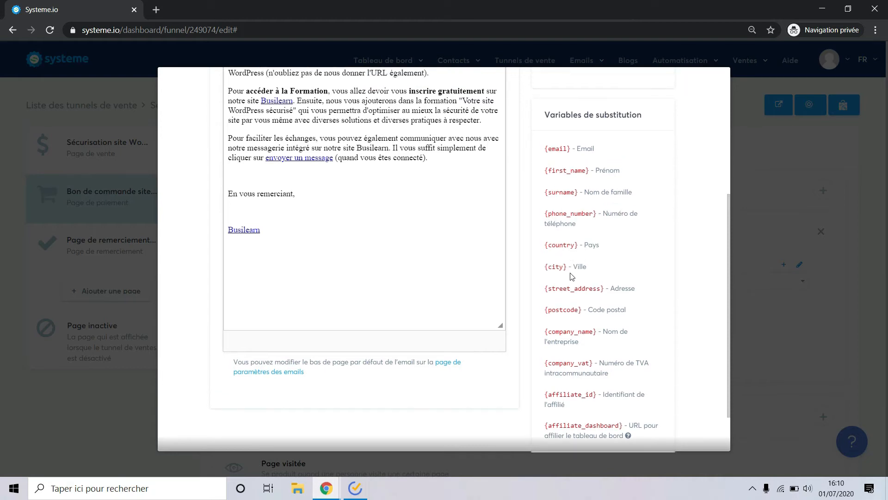
pyautogui.scroll(2, 573, 276)
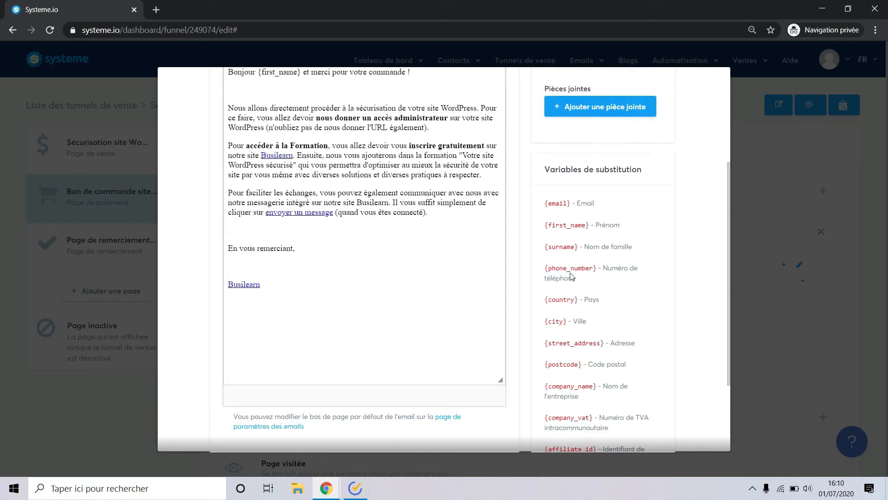
pyautogui.scroll(-1, 571, 283)
pyautogui.moveTo(568, 300); pyautogui.dragTo(543, 300)
pyautogui.click(396, 227)
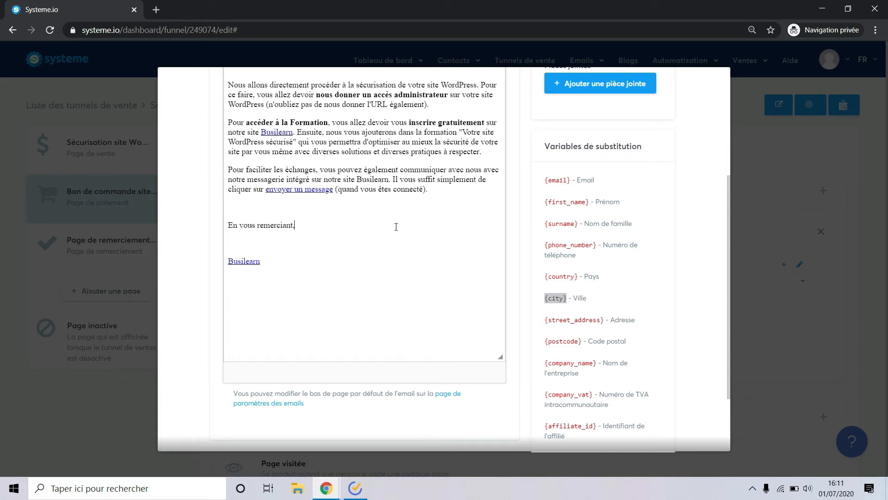
# Save the new email and the Nouvelle vente rule that sends it.
pyautogui.scroll(-3, 648, 324)
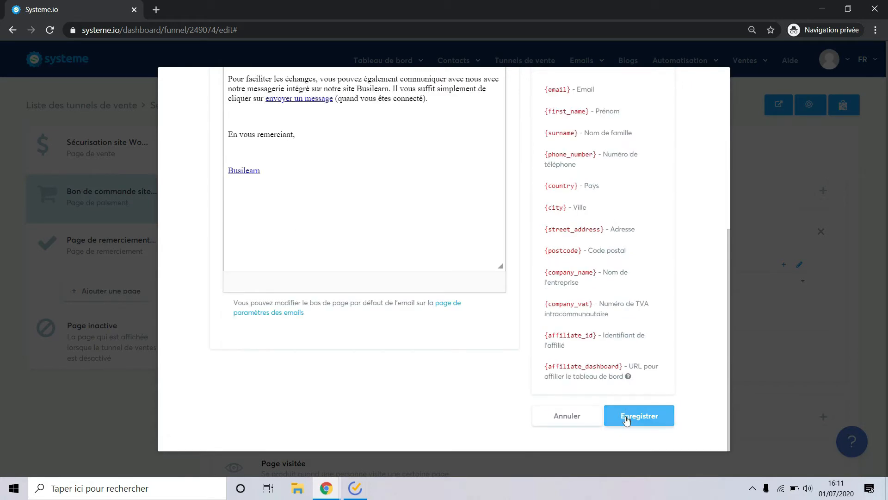
pyautogui.click(627, 421)
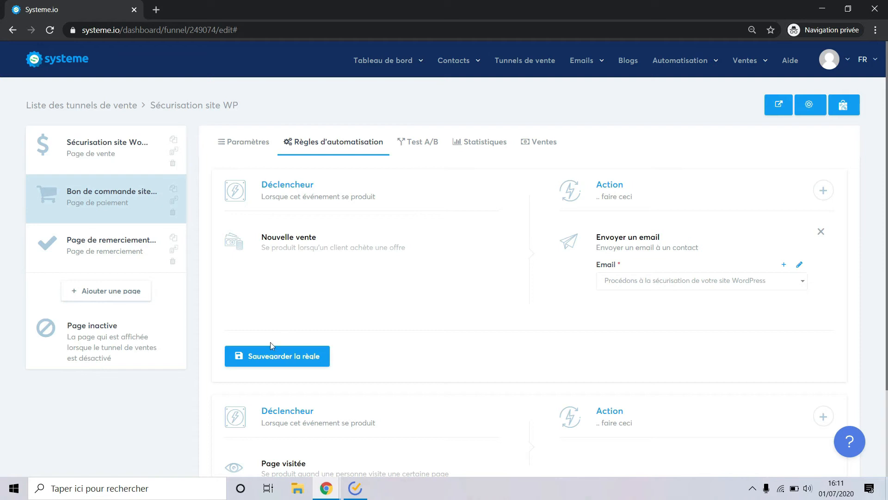
pyautogui.click(278, 361)
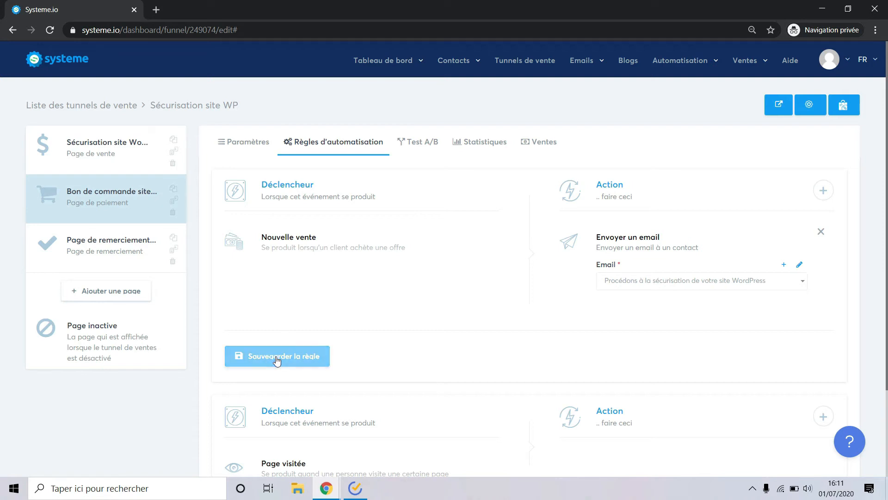
# Look at the order page's Page visitée trigger and open the list of all automation rules.
pyautogui.scroll(-2, 594, 276)
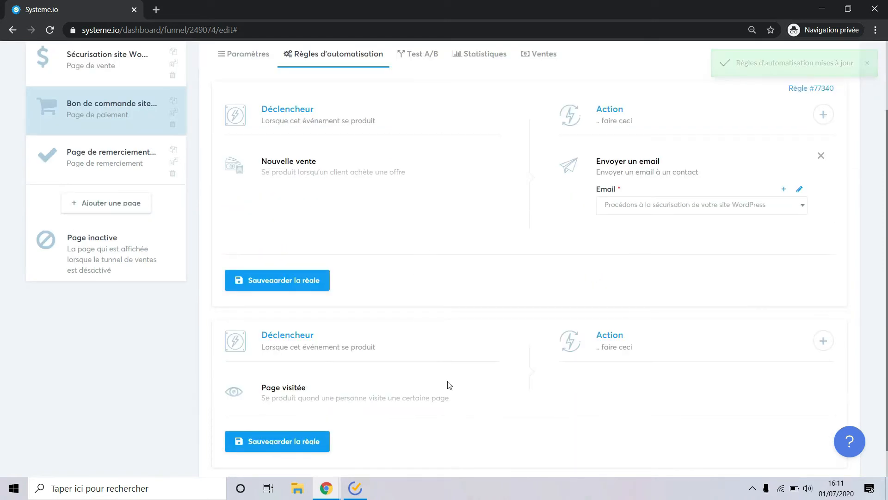
pyautogui.scroll(-1, 448, 384)
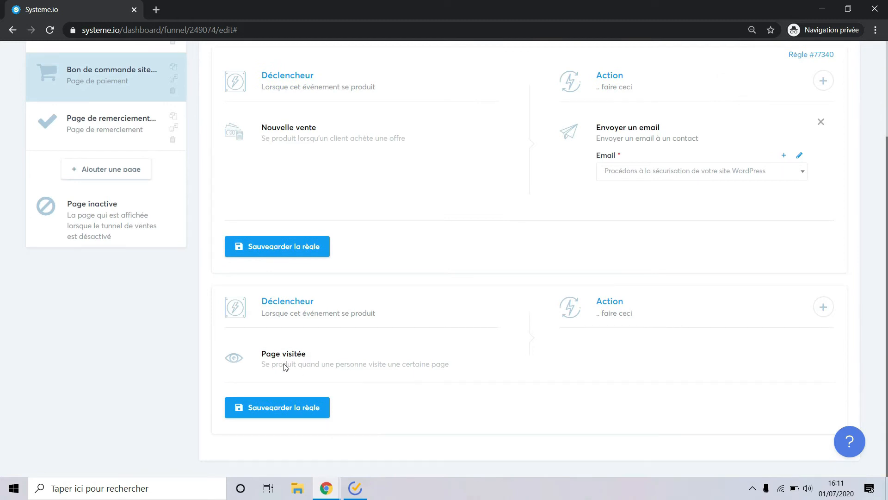
pyautogui.scroll(3, 574, 227)
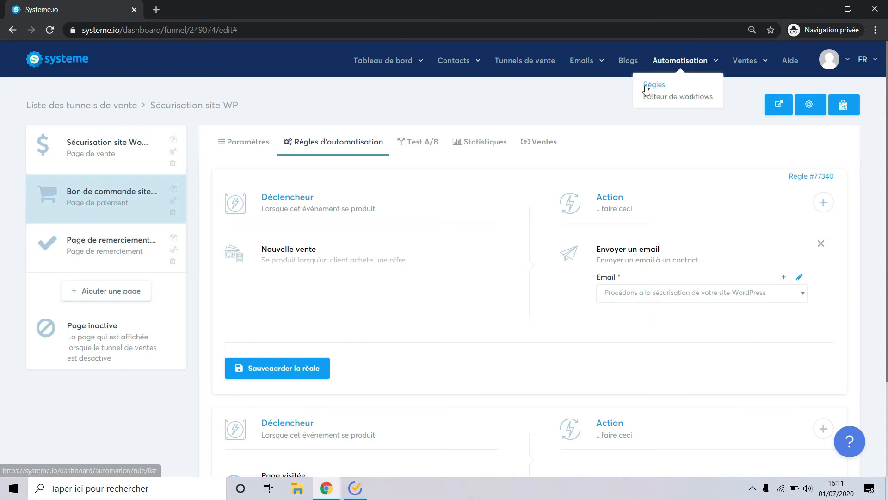
pyautogui.click(645, 87)
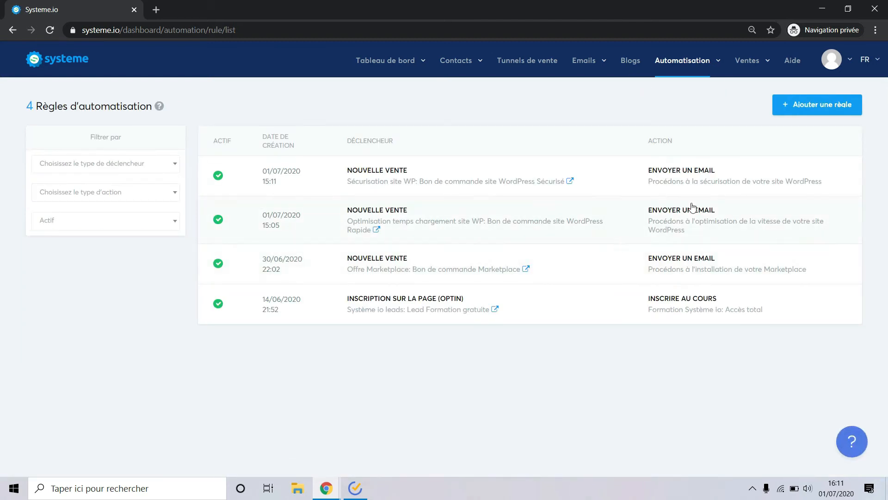
# Create a new rule with a Nouvelle vente trigger for the step "Sécurisation site WP: Bon de commande site WordPress Sécurisé".
pyautogui.click(819, 111)
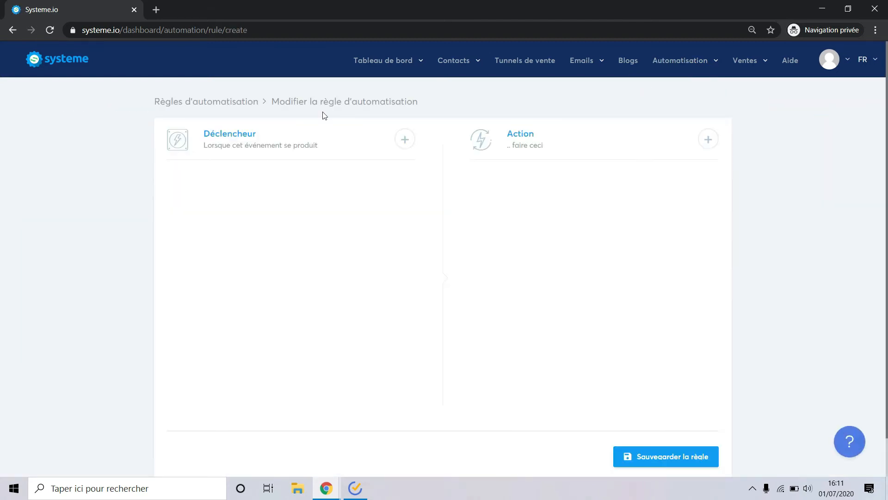
pyautogui.click(403, 145)
pyautogui.scroll(-3, 430, 254)
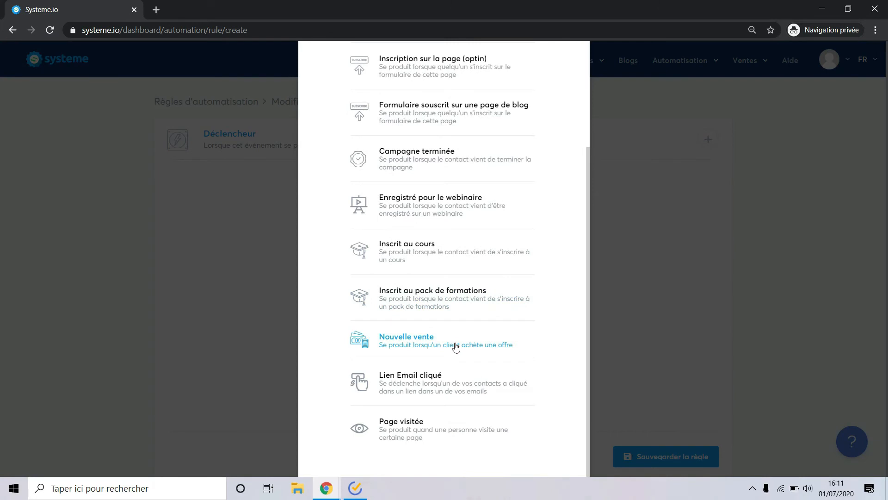
pyautogui.click(454, 343)
pyautogui.click(317, 232)
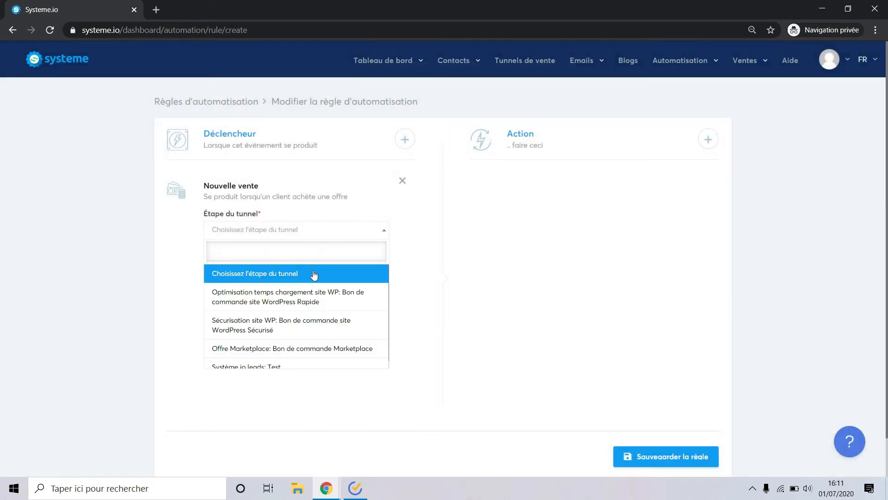
pyautogui.click(287, 330)
# Add an "Envoyer un email" action to the new rule using the email "Procédons à la sécurisation de votre site WordPress".
pyautogui.click(709, 139)
pyautogui.click(438, 292)
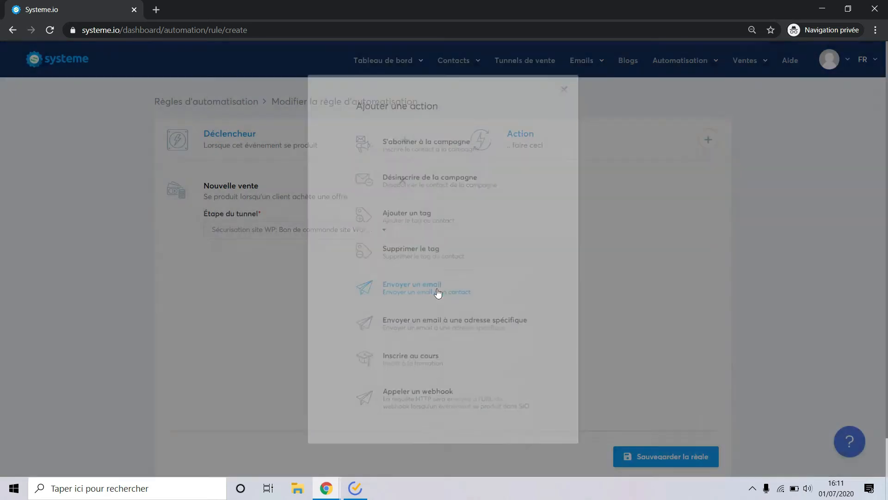
pyautogui.click(658, 230)
pyautogui.click(633, 272)
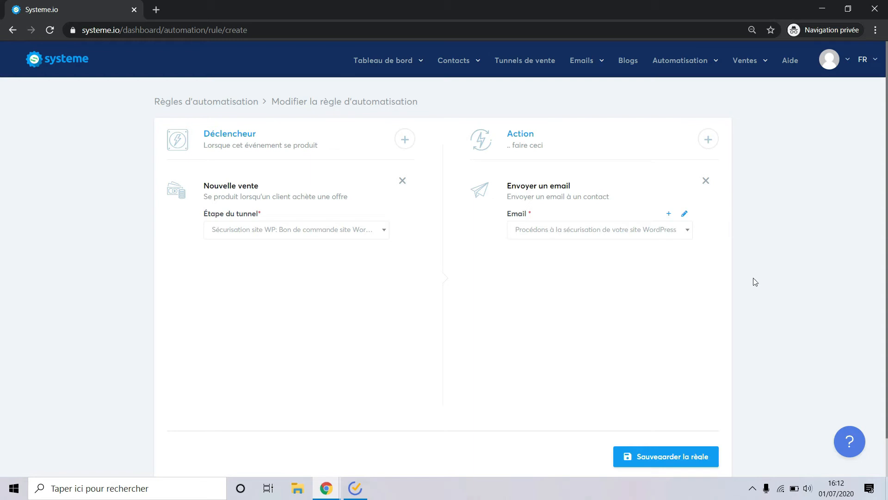
# Create a new workflow named "Sécurisation site" and open it in the workflow builder.
pyautogui.moveTo(664, 77)
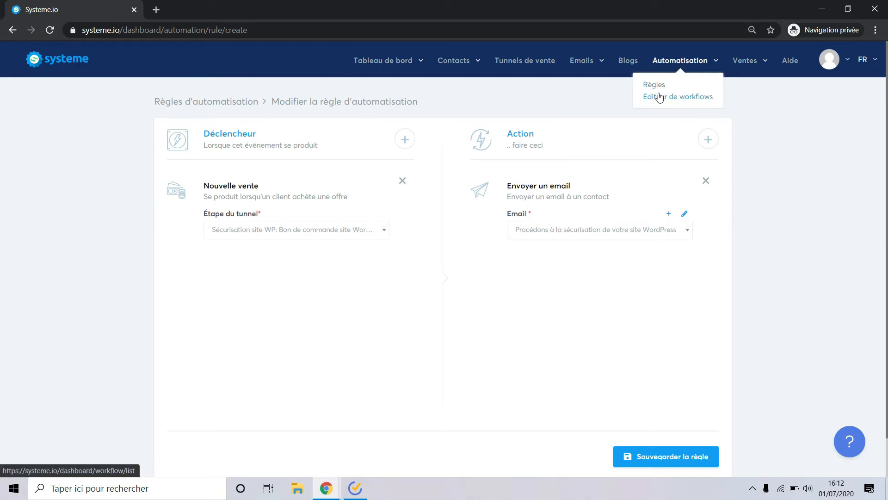
pyautogui.click(660, 98)
pyautogui.click(835, 110)
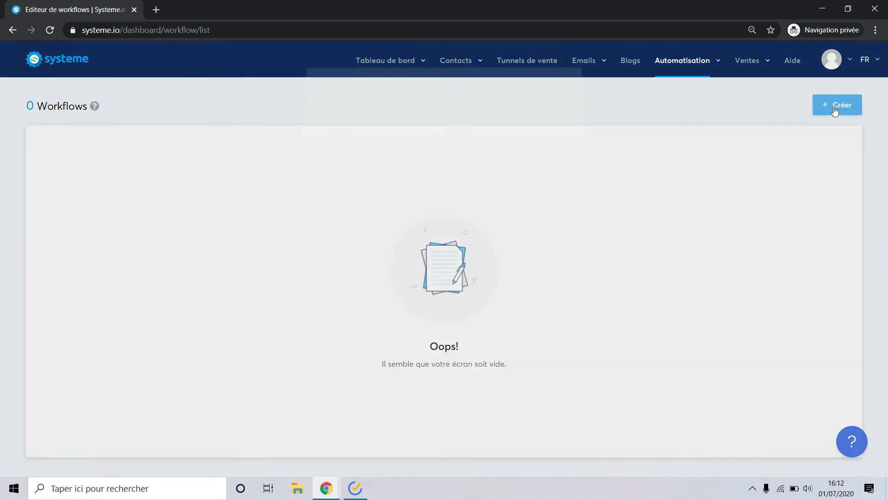
pyautogui.click(428, 136)
pyautogui.write('Sécur')
pyautogui.write('isaiion site')
pyautogui.click(438, 167)
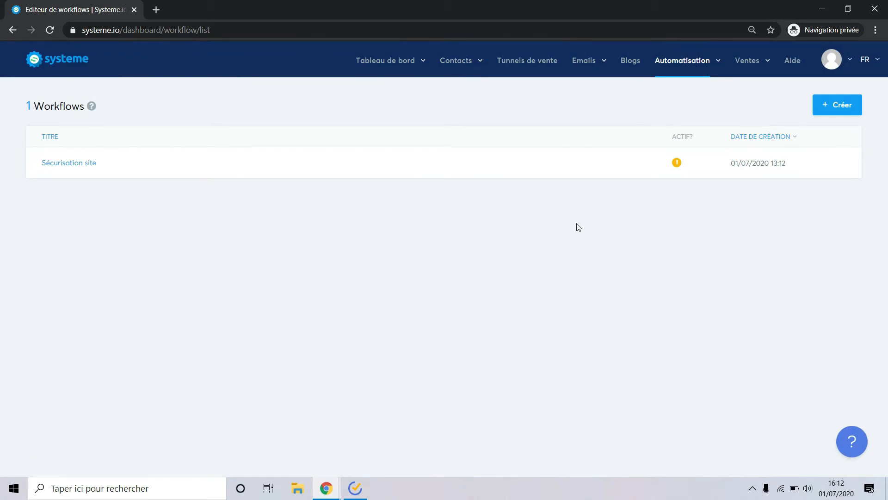
pyautogui.click(80, 167)
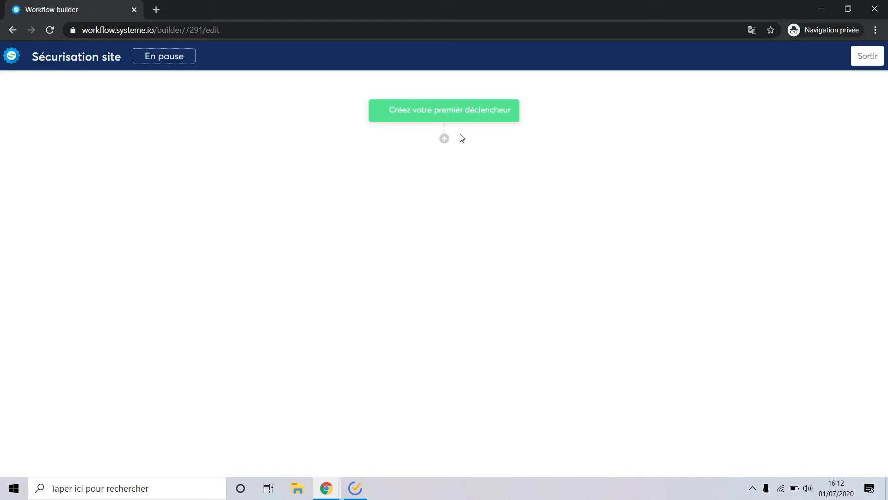
# Create a Nouvelle vente trigger in the workflow for "Bon de commande site WordPress Sécurisé".
pyautogui.click(458, 113)
pyautogui.scroll(-2, 438, 319)
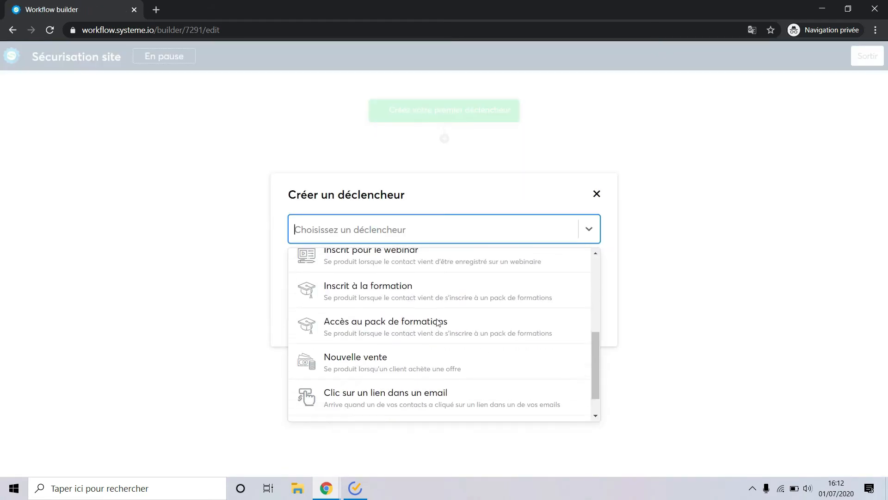
pyautogui.click(423, 354)
pyautogui.scroll(-1, 419, 335)
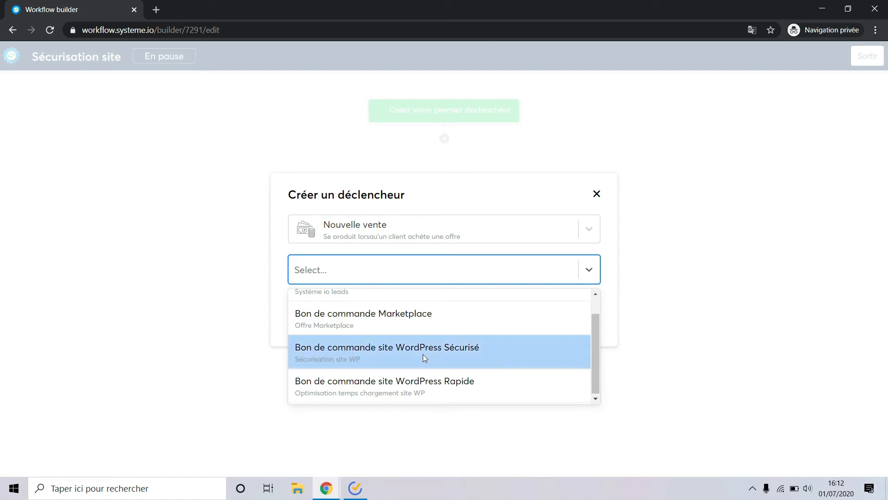
pyautogui.click(423, 354)
pyautogui.click(304, 307)
# Add an "Envoyer un email" action after the trigger using the email "Procédons à la sécurisation de votre site WordPress".
pyautogui.click(445, 143)
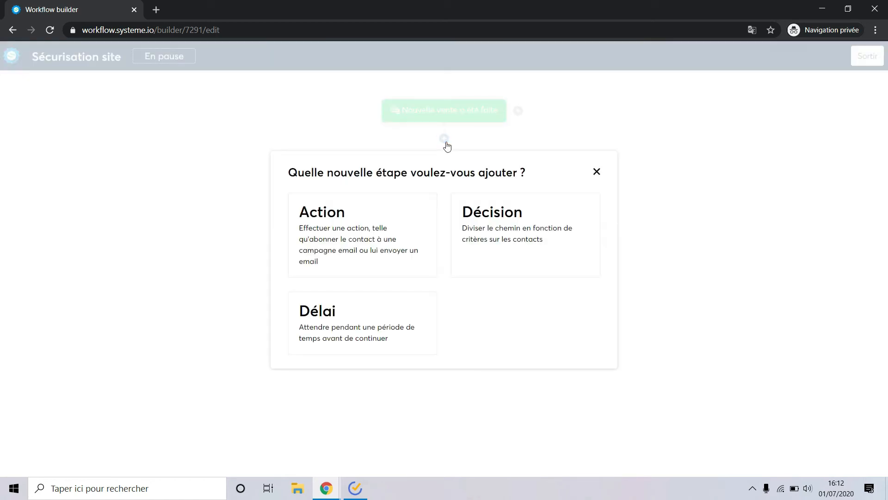
pyautogui.click(383, 241)
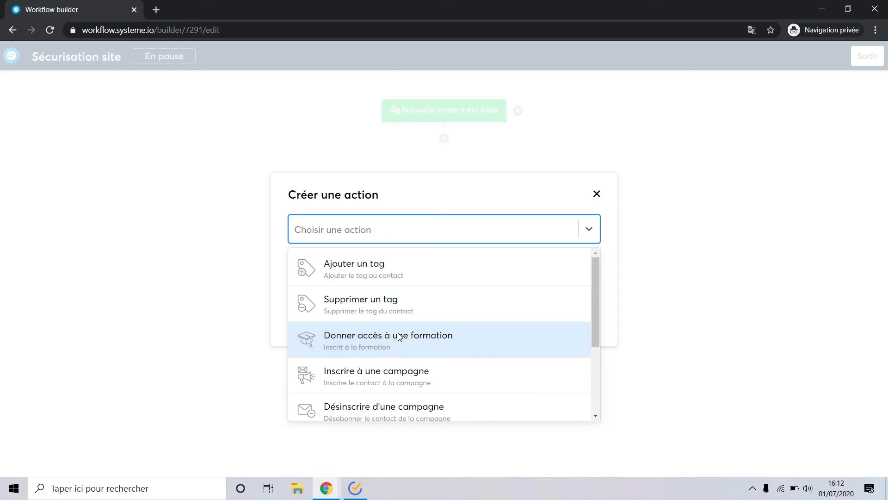
pyautogui.scroll(-3, 396, 338)
pyautogui.click(396, 372)
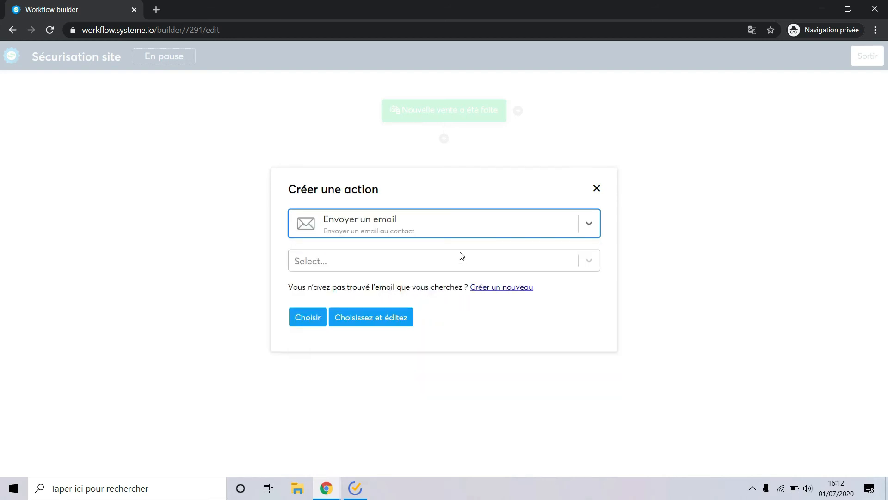
pyautogui.click(454, 267)
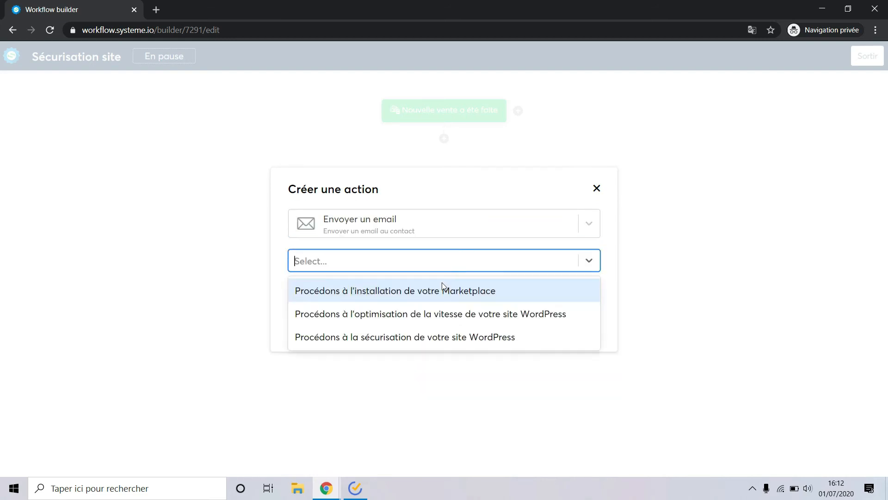
pyautogui.click(398, 337)
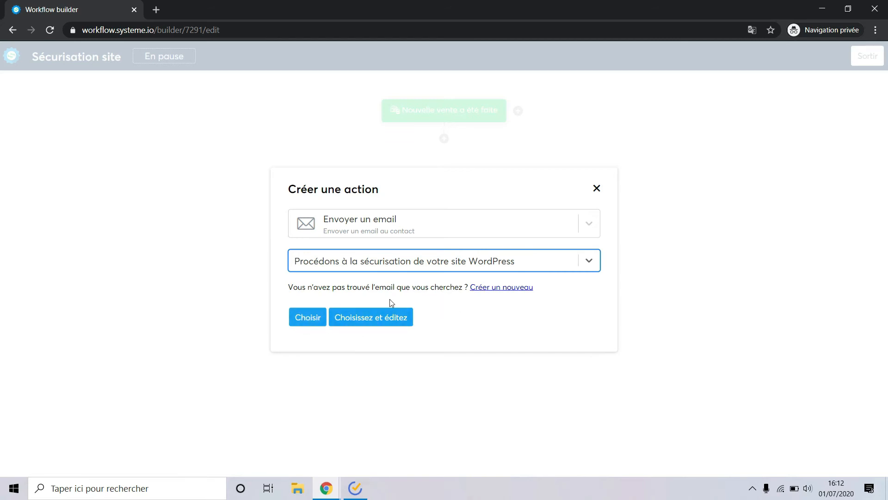
pyautogui.click(317, 318)
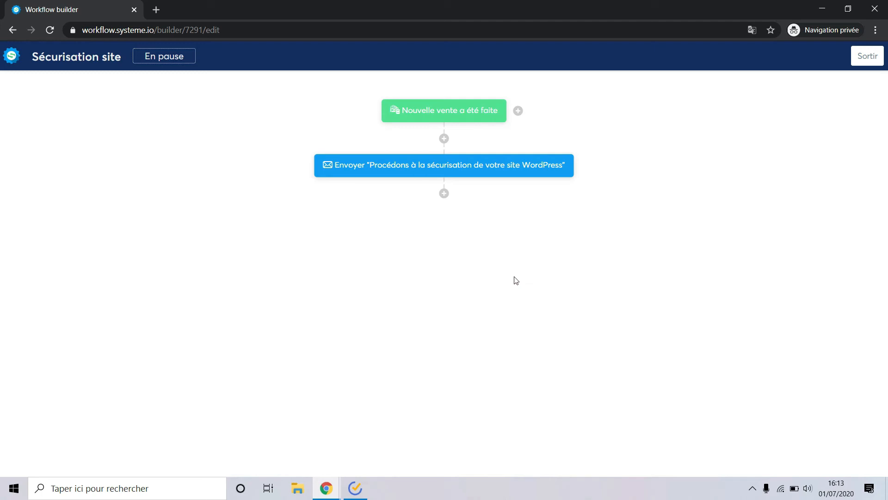
# Add a delay of 7 Journées after the email action.
pyautogui.click(445, 194)
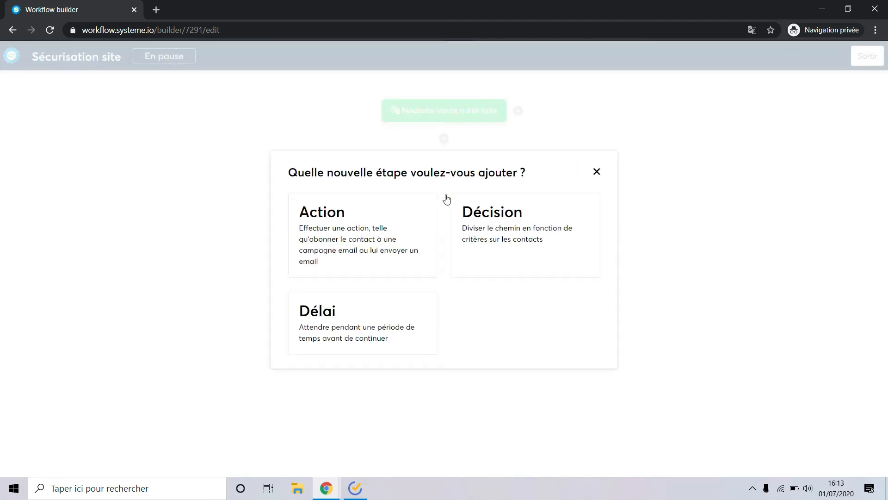
pyautogui.click(359, 315)
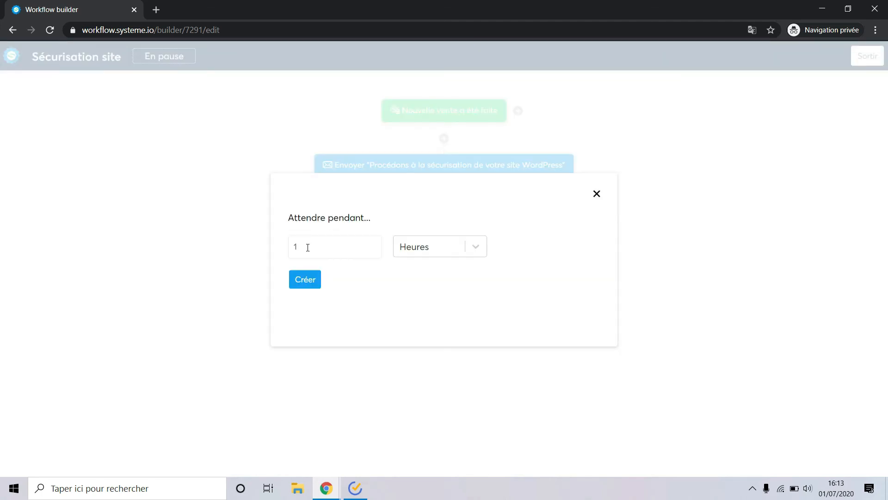
pyautogui.moveTo(304, 247); pyautogui.dragTo(290, 245)
pyautogui.click(482, 251)
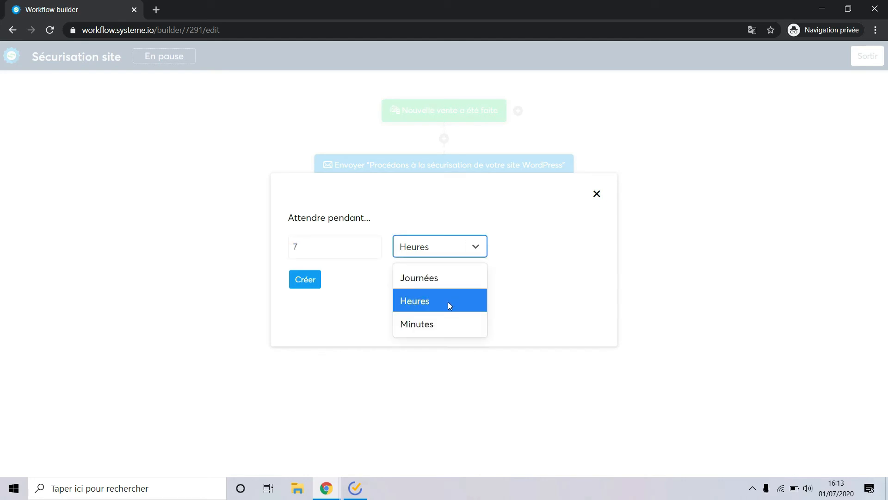
pyautogui.click(444, 285)
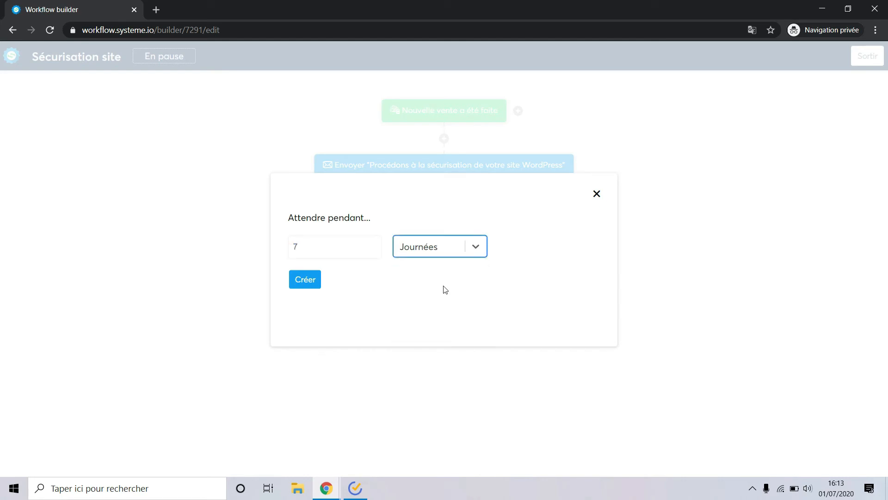
pyautogui.click(305, 279)
pyautogui.click(444, 248)
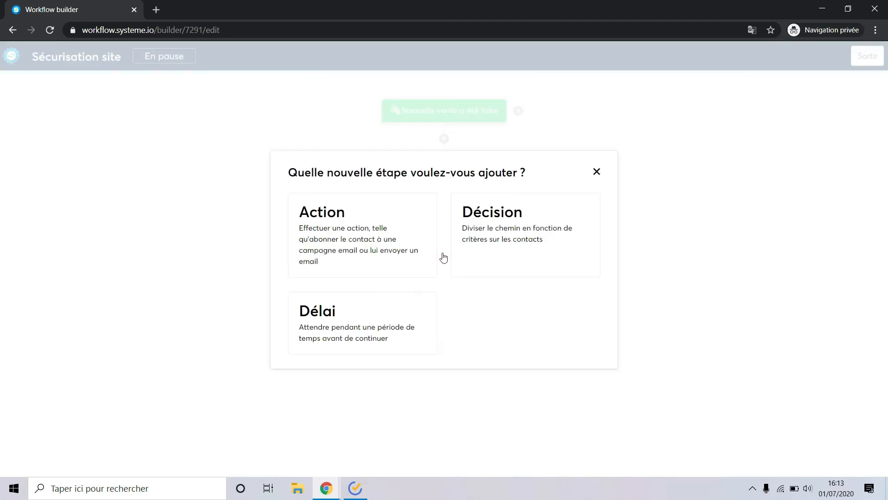
pyautogui.click(361, 229)
pyautogui.scroll(-3, 435, 344)
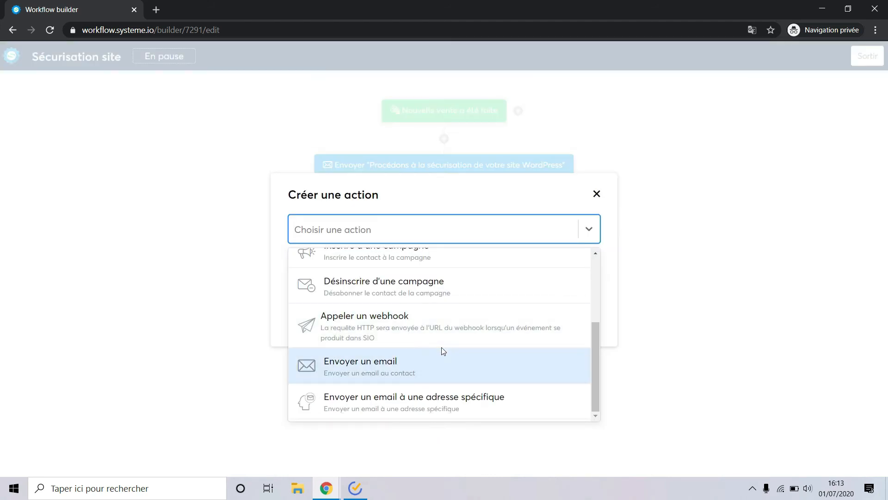
pyautogui.click(439, 367)
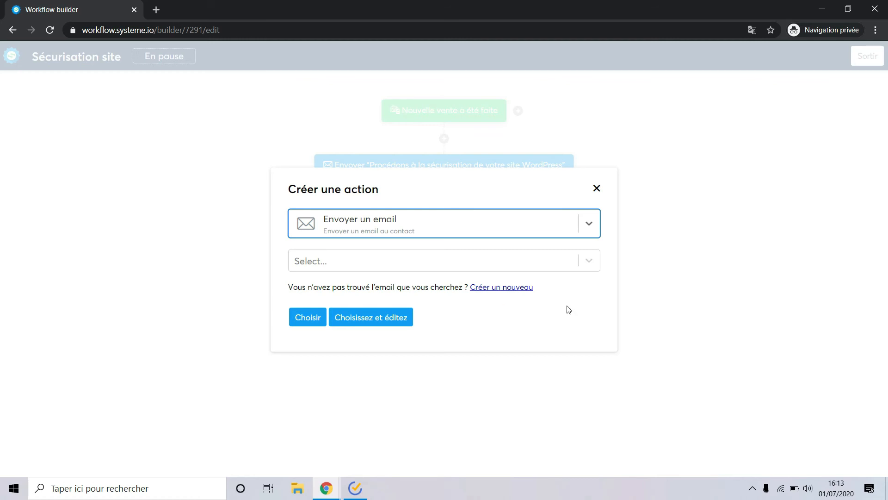
pyautogui.click(597, 190)
# Look through the action types available for a step after the delay, without adding one.
pyautogui.click(445, 253)
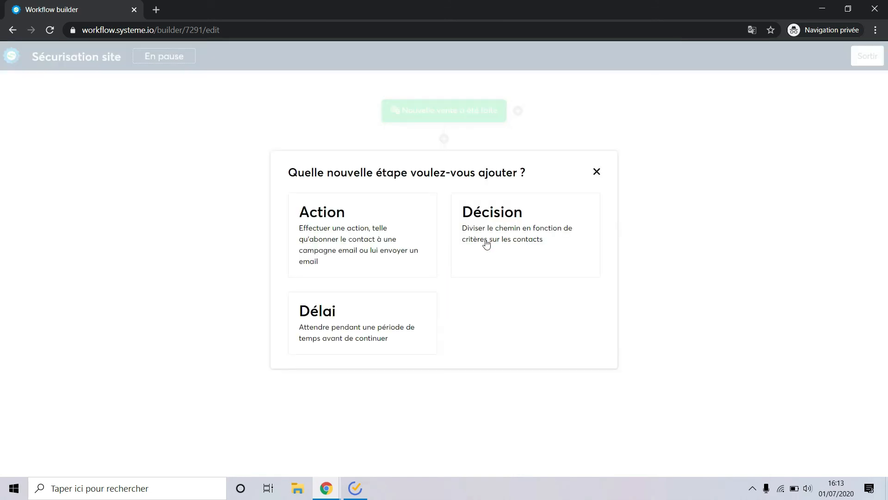
pyautogui.click(373, 250)
pyautogui.click(406, 233)
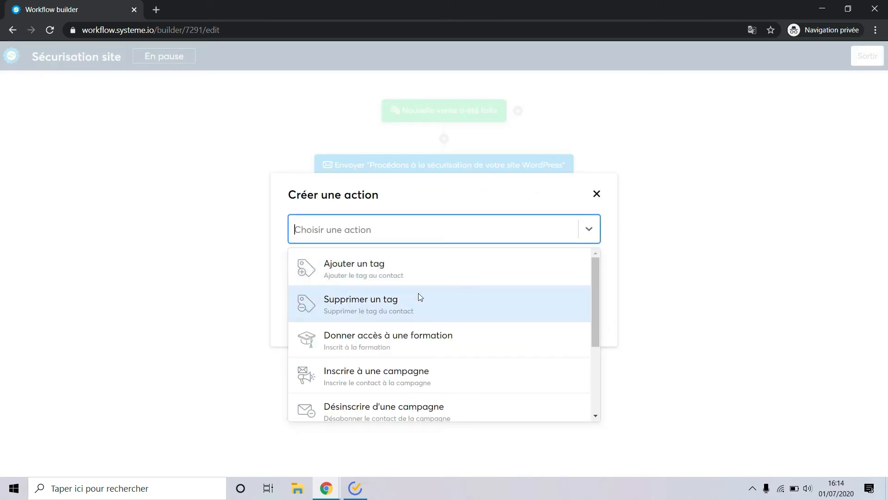
pyautogui.scroll(-2, 472, 316)
pyautogui.scroll(2, 380, 323)
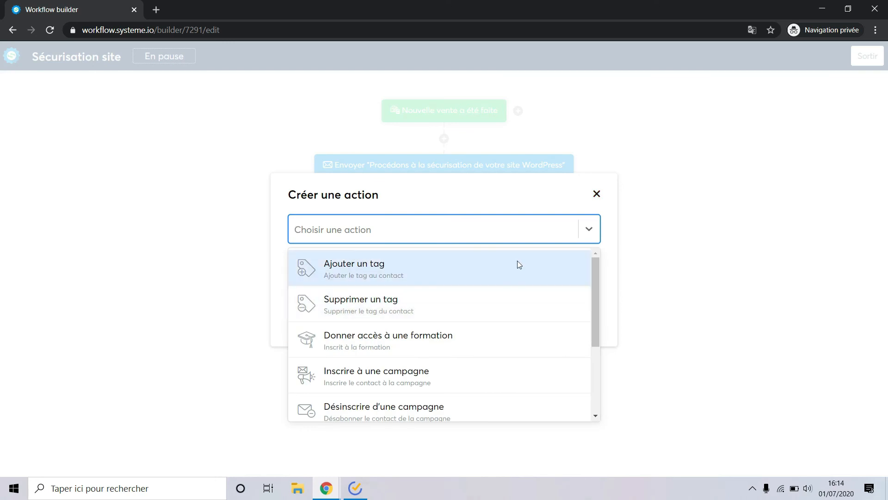
pyautogui.click(596, 195)
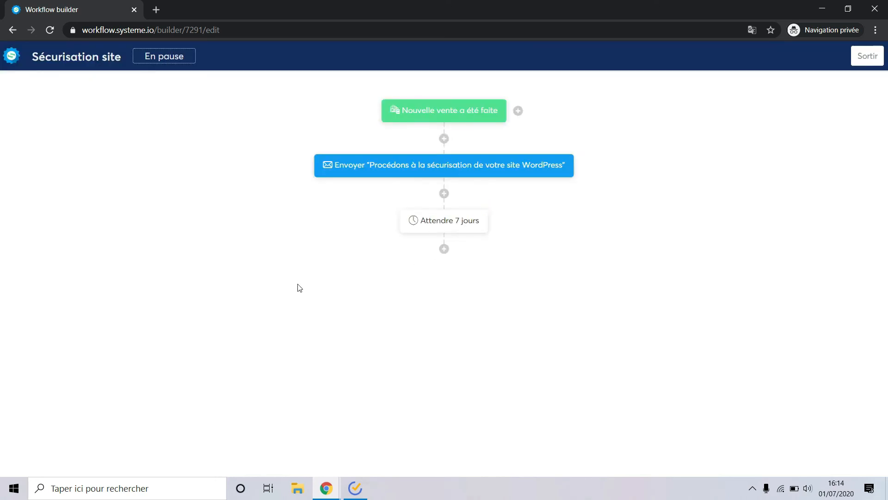
# Start a decision after the delay with a Tag condition, "Contact tagué avec" Plugin sécurité.
pyautogui.click(444, 248)
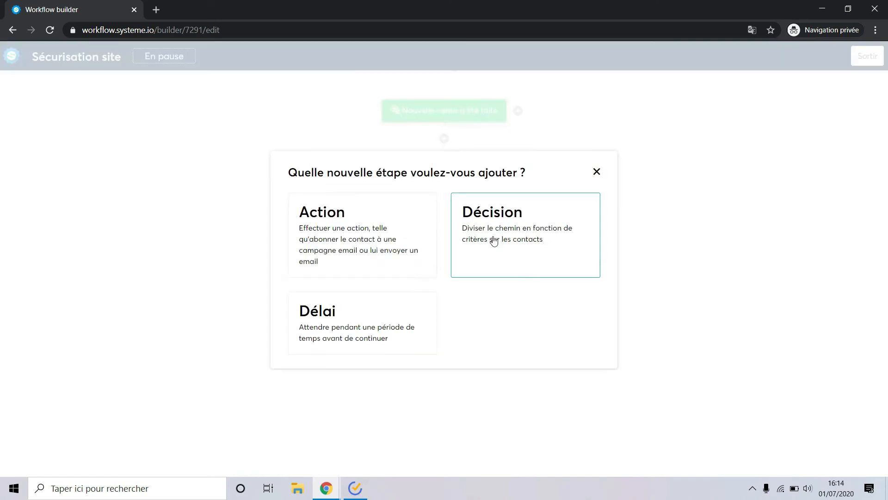
pyautogui.click(494, 240)
pyautogui.click(301, 197)
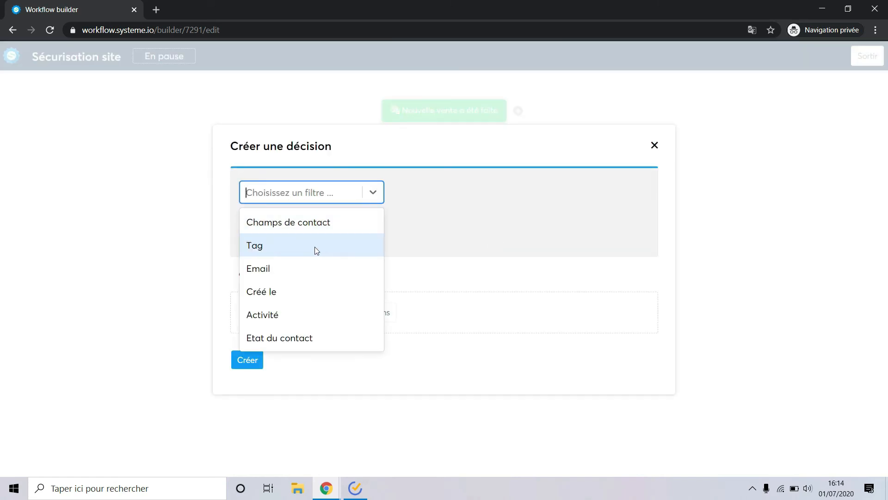
pyautogui.click(315, 246)
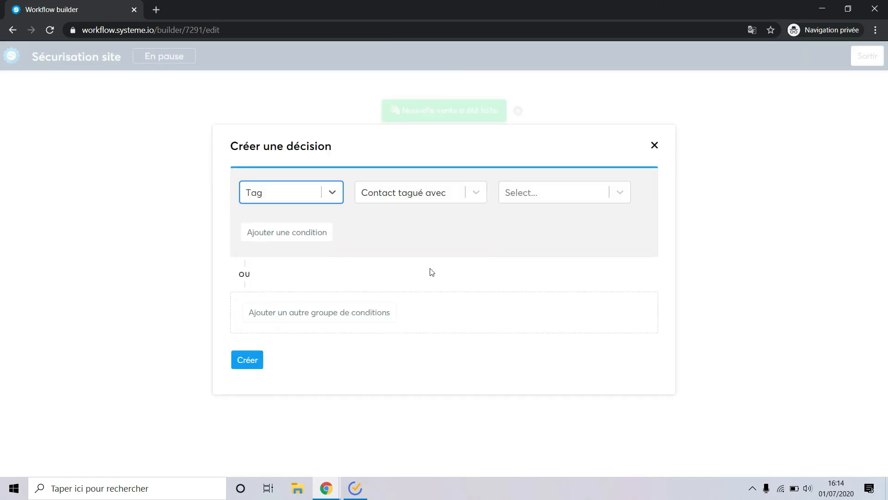
pyautogui.click(543, 197)
pyautogui.click(550, 249)
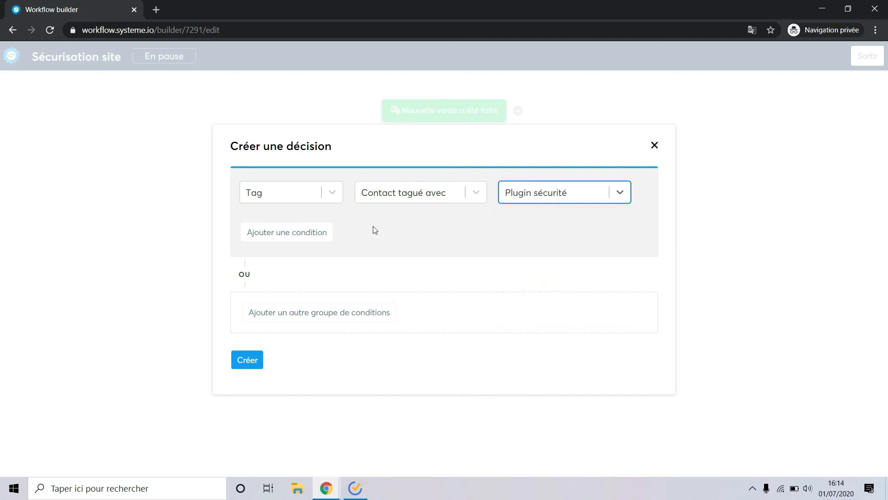
# Add an Email condition and an alternative condition group to the decision, and close it without creating it.
pyautogui.click(308, 232)
pyautogui.click(311, 217)
pyautogui.click(301, 288)
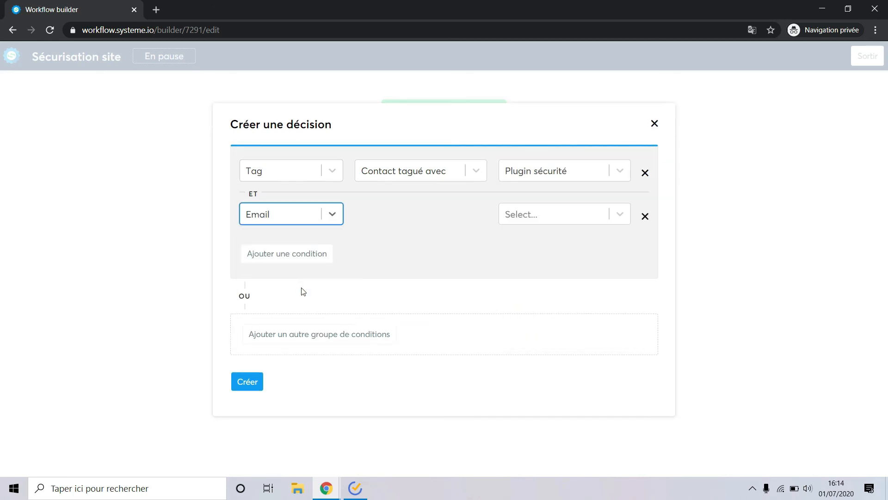
pyautogui.click(301, 334)
pyautogui.click(354, 283)
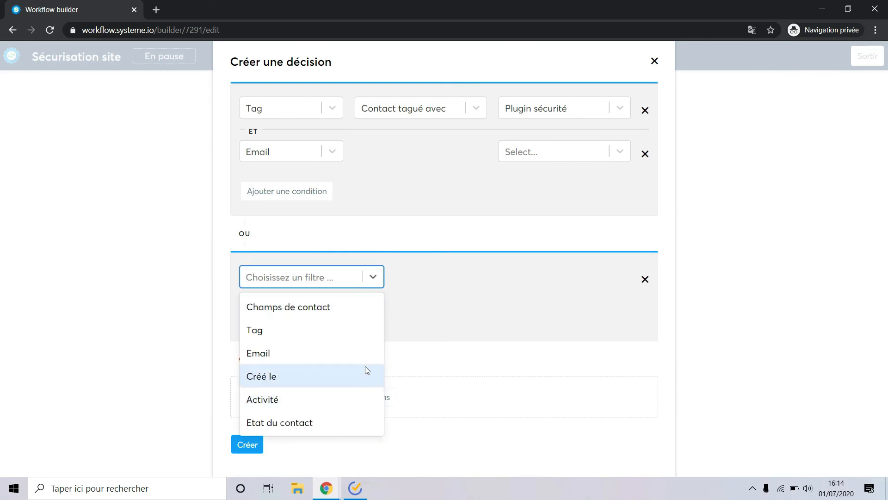
pyautogui.click(654, 61)
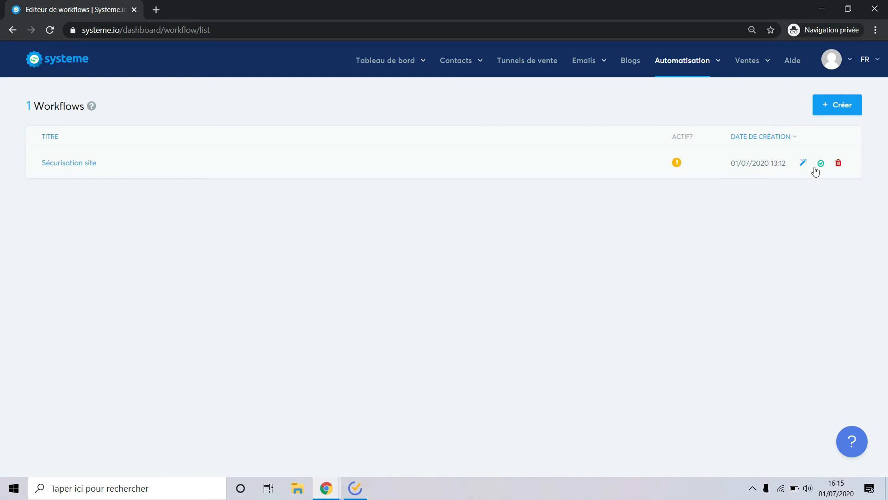
# Delete the "Sécurisation site" workflow and open the list of automation rules.
pyautogui.click(838, 163)
pyautogui.click(408, 299)
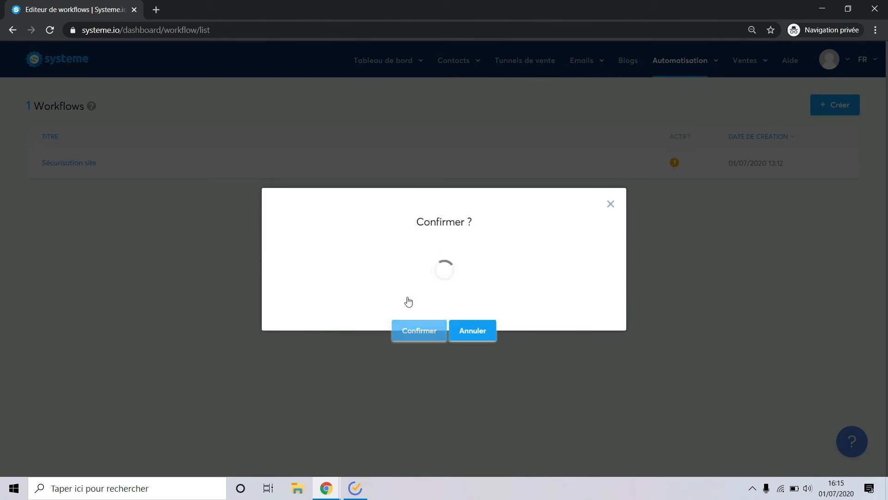
pyautogui.moveTo(681, 61)
pyautogui.click(657, 85)
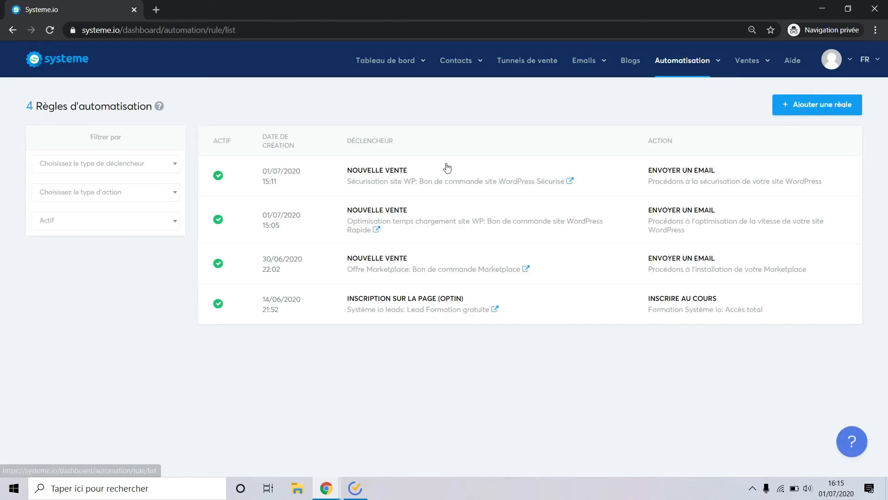